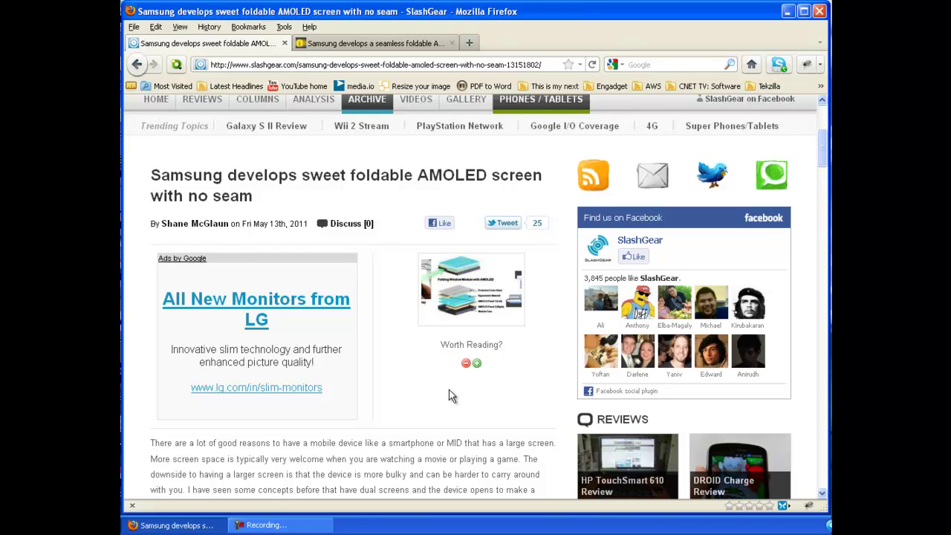
scroll(453, 394, "down", 2)
scroll(452, 394, "down", 2)
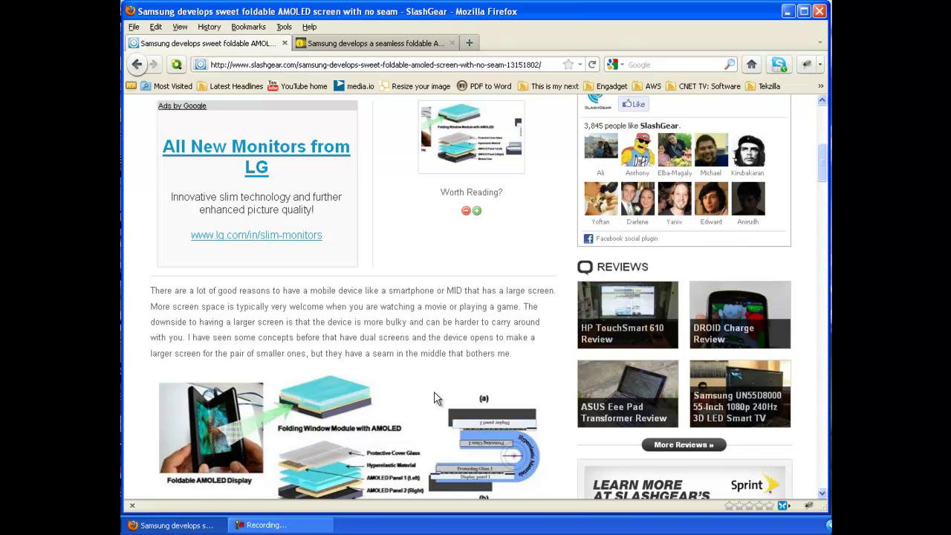
scroll(437, 398, "down", 2)
scroll(437, 397, "down", 2)
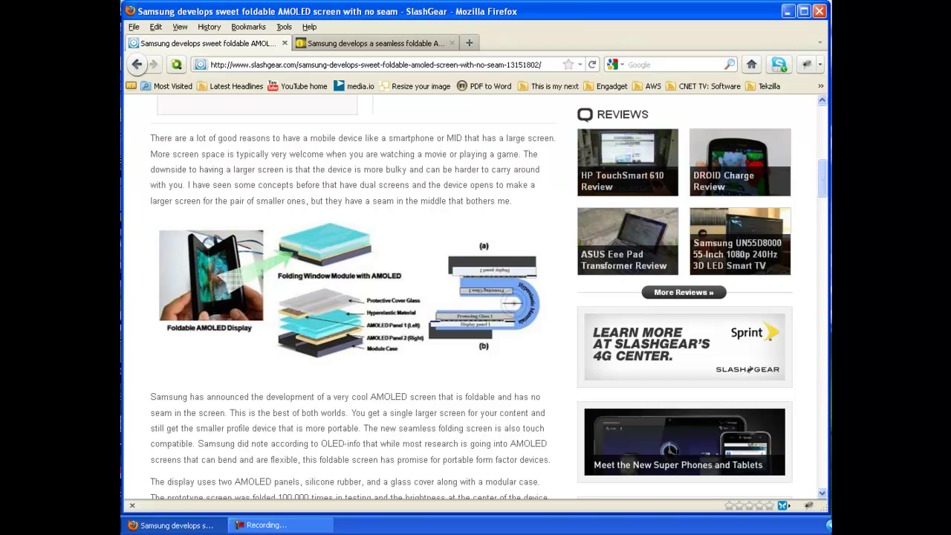
scroll(486, 329, "up", 3)
scroll(486, 329, "up", 3)
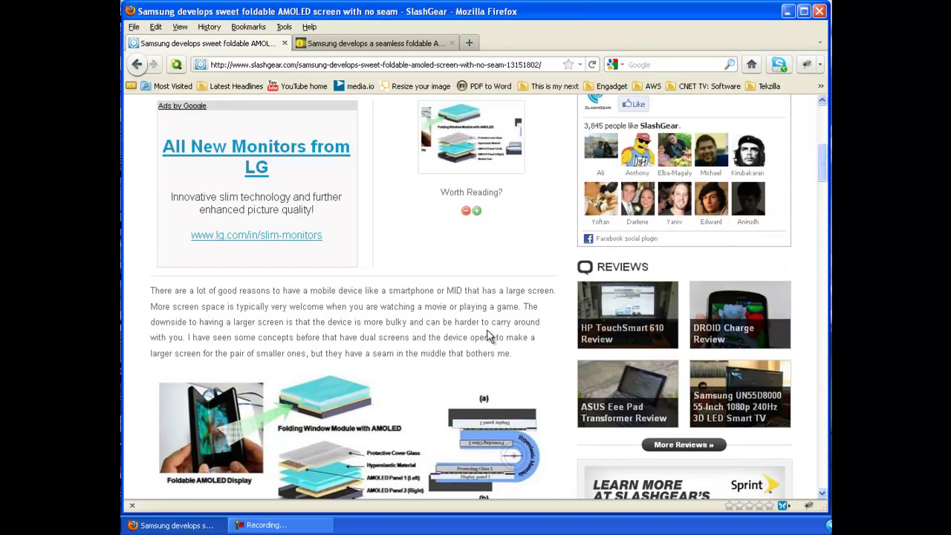